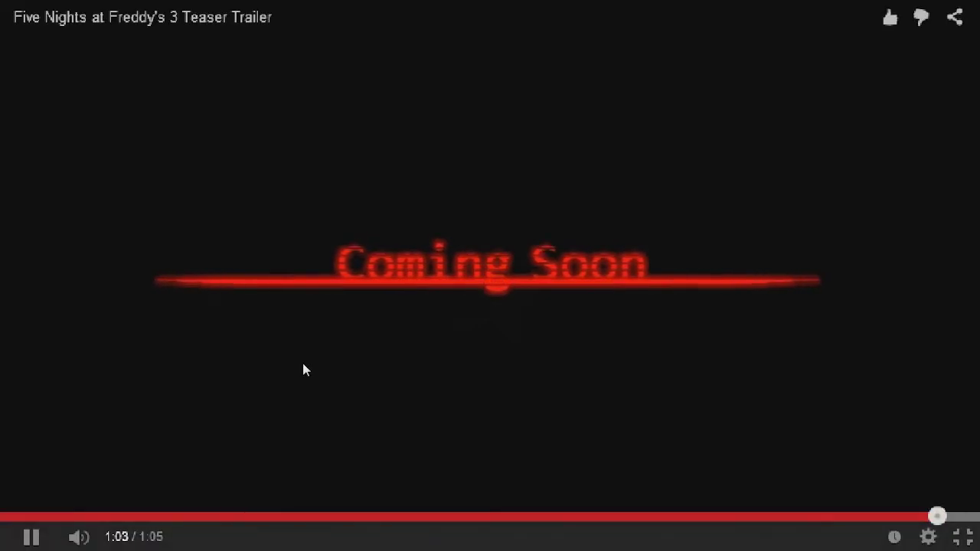
Pause the Five Nights at Freddy's 3 teaser trailer at its final second.
click(303, 363)
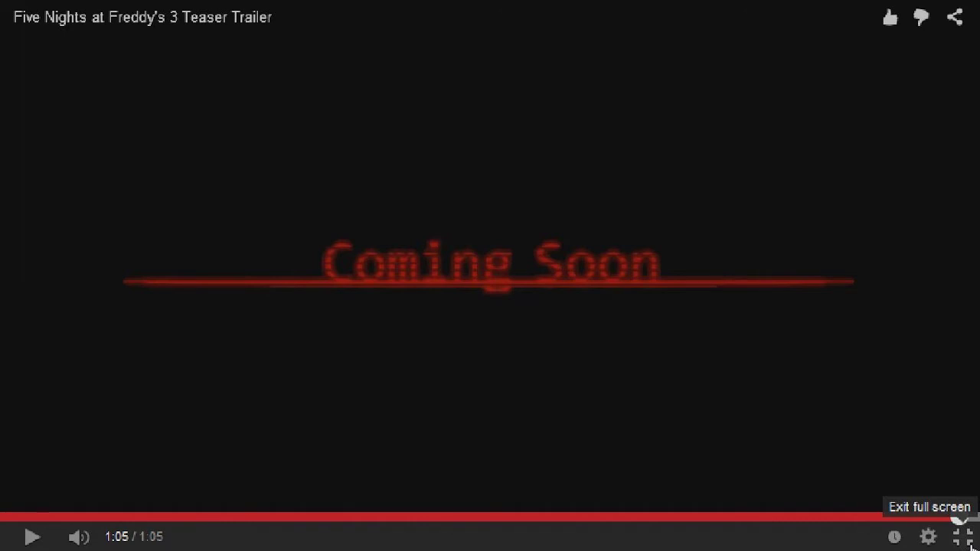
Leave full screen, like the teaser, view the Quality options, and scrub back to 0:59.
click(963, 537)
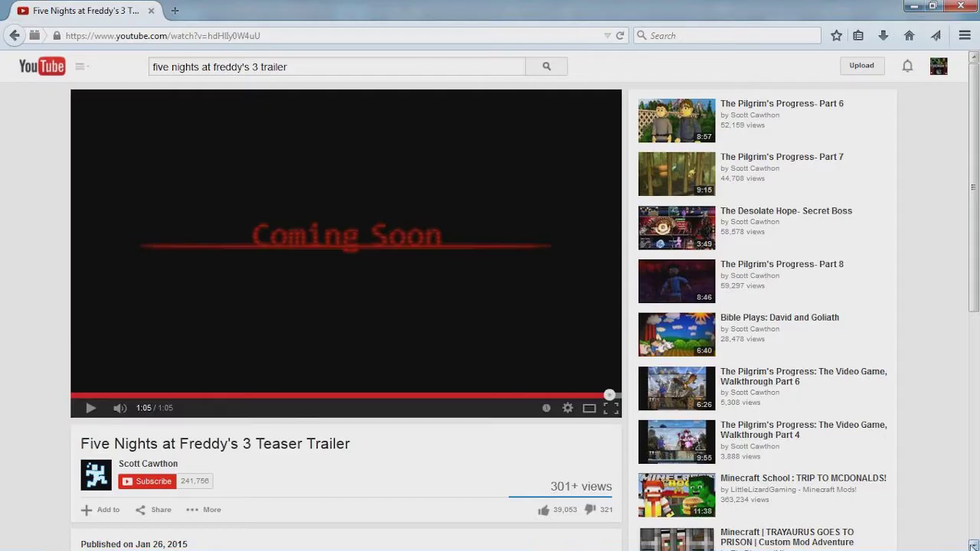
click(543, 510)
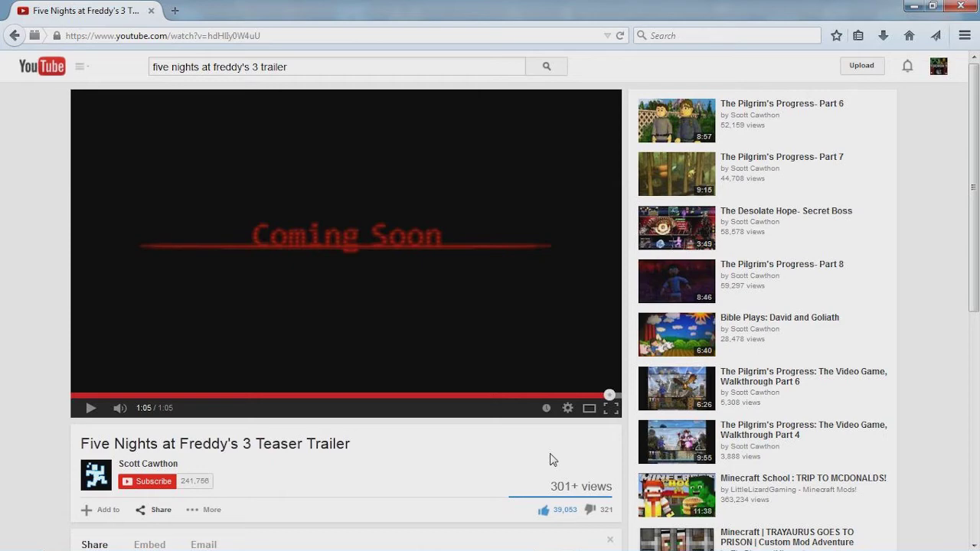
click(568, 407)
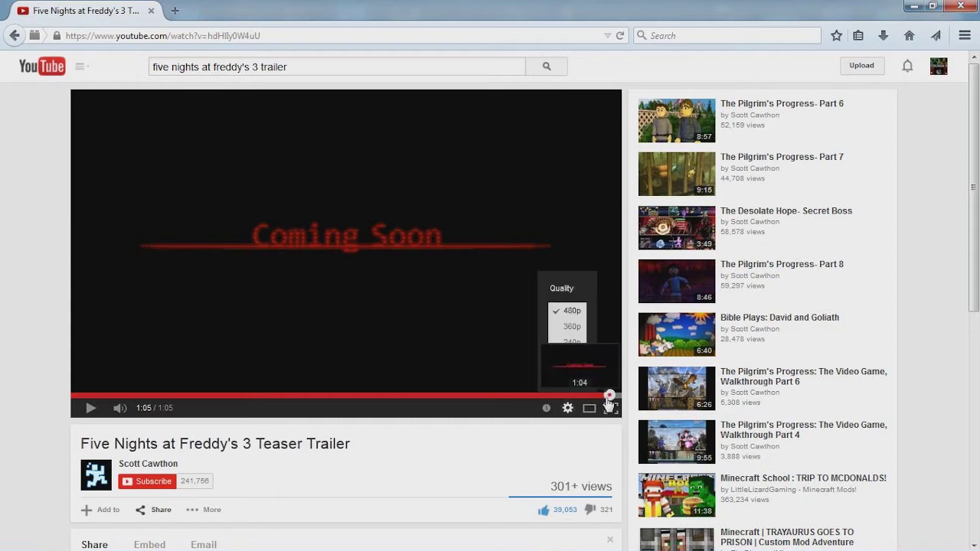
drag(593, 396, 553, 397)
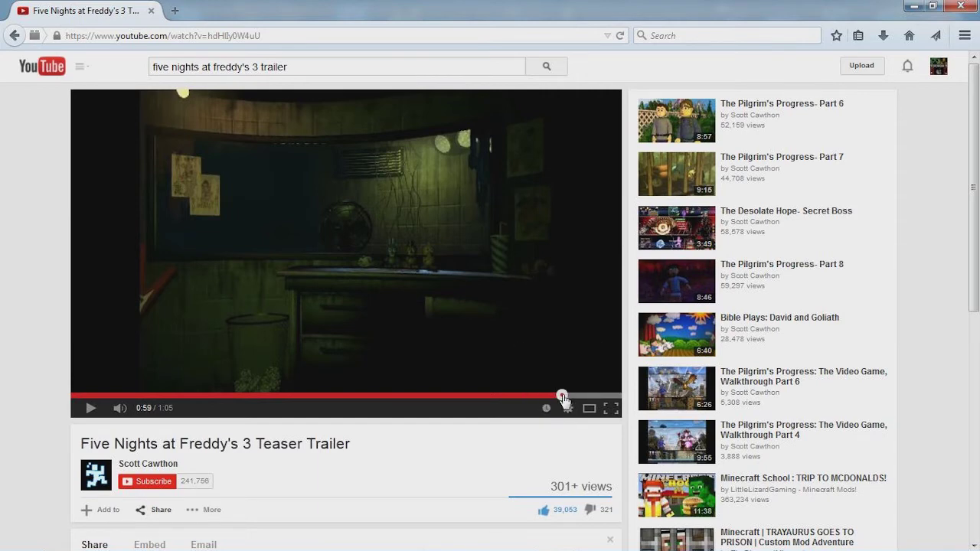
drag(556, 398, 567, 398)
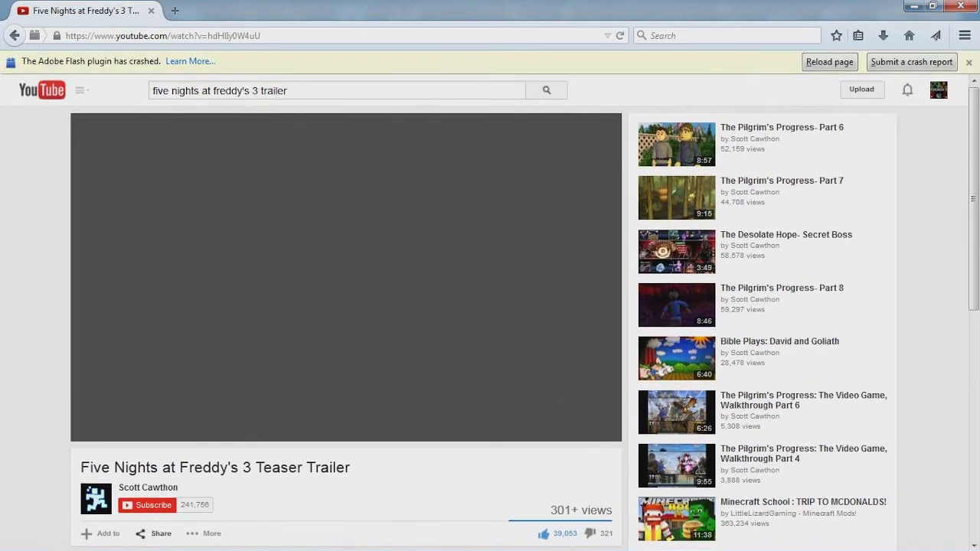
Dismiss the Flash crash notice, reload the trailer page, and close the crash-report overlay.
click(968, 63)
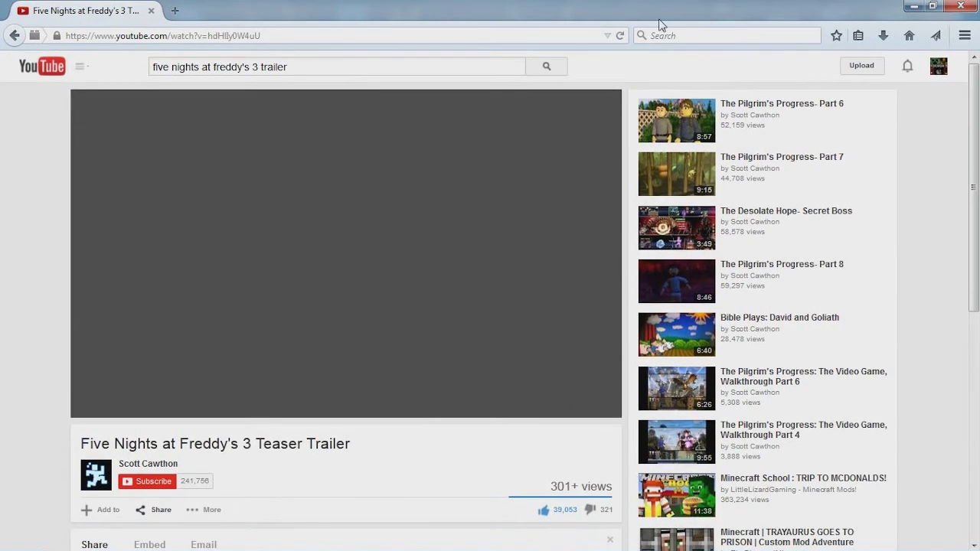
click(621, 36)
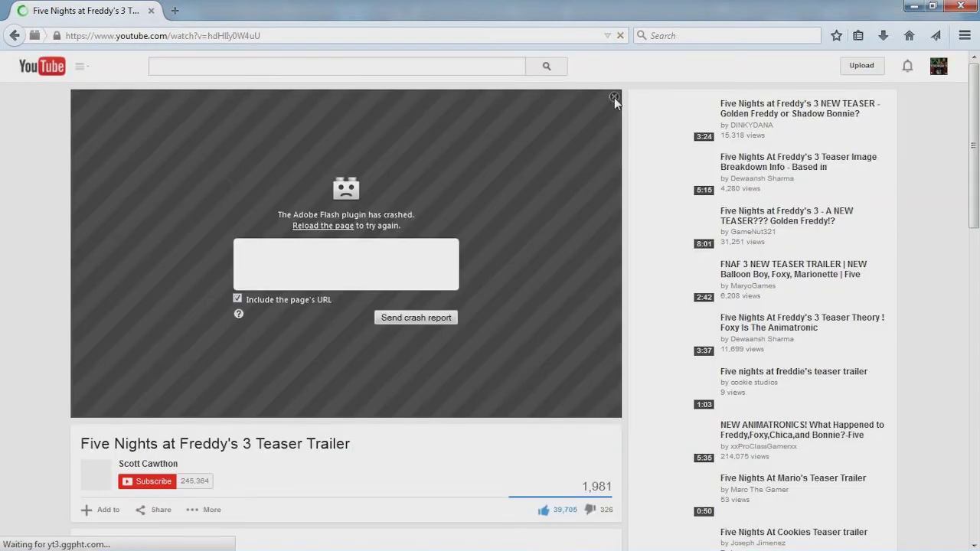
click(614, 97)
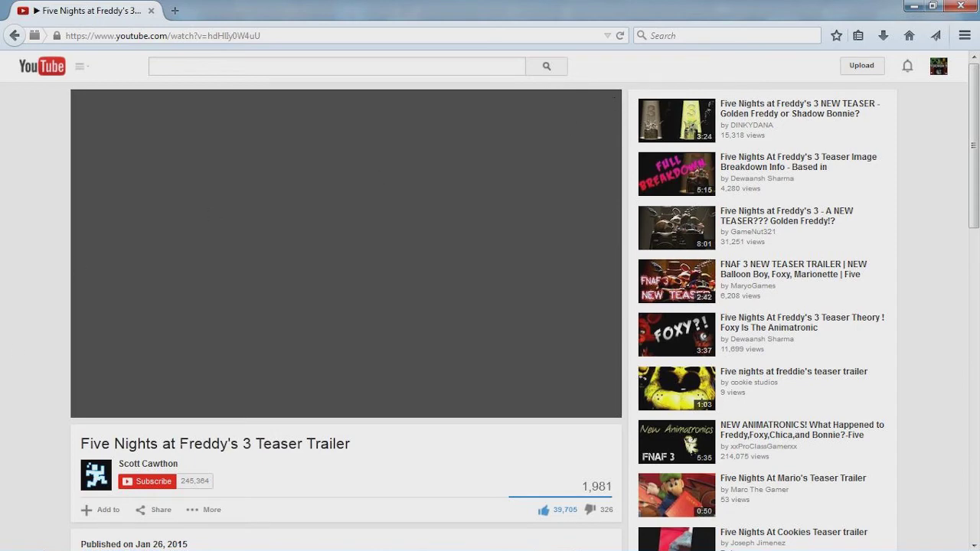
scroll(234, 459, down, 5)
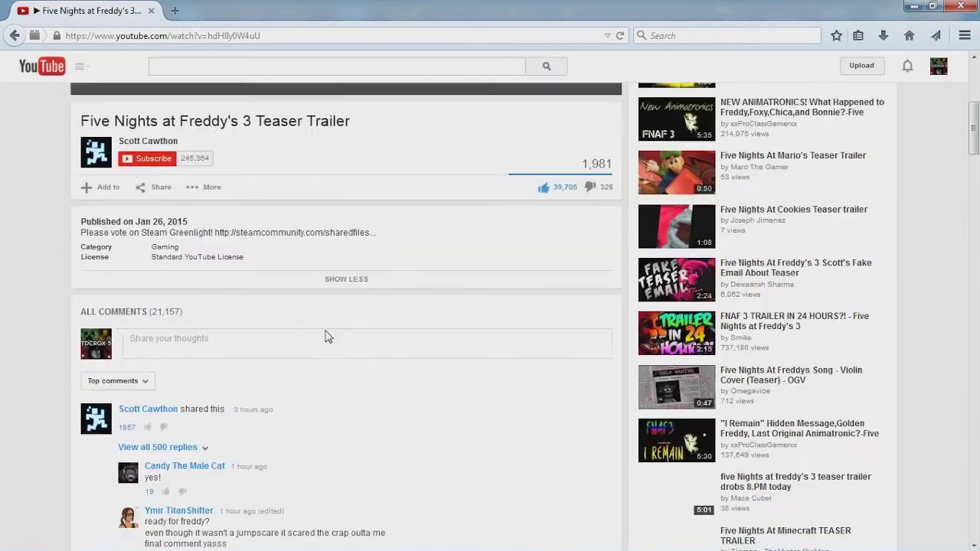
scroll(325, 331, down, 3)
scroll(325, 336, up, 4)
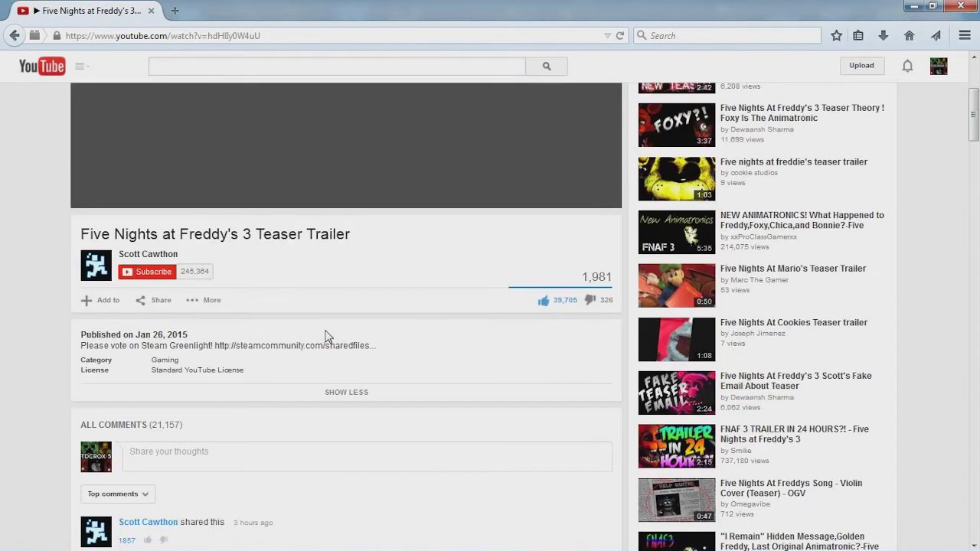
scroll(326, 337, up, 3)
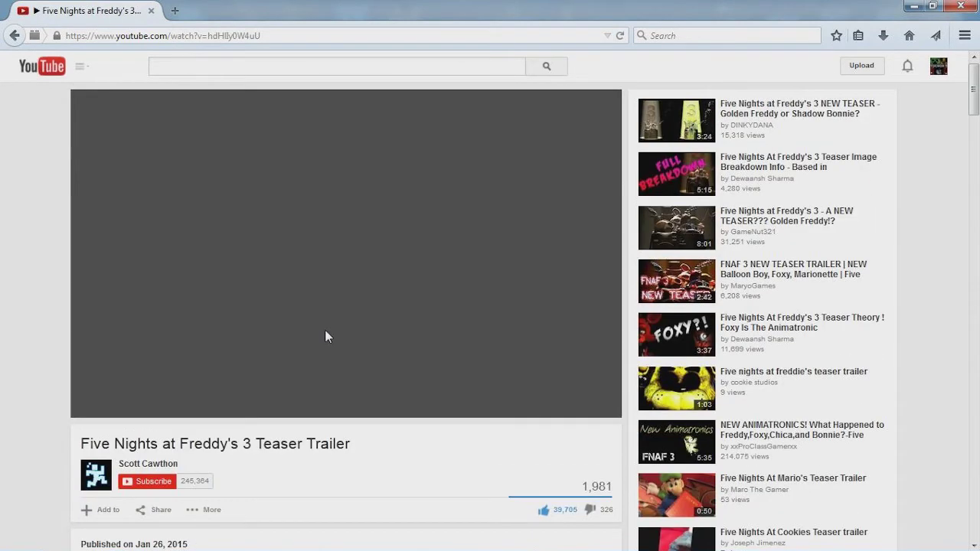